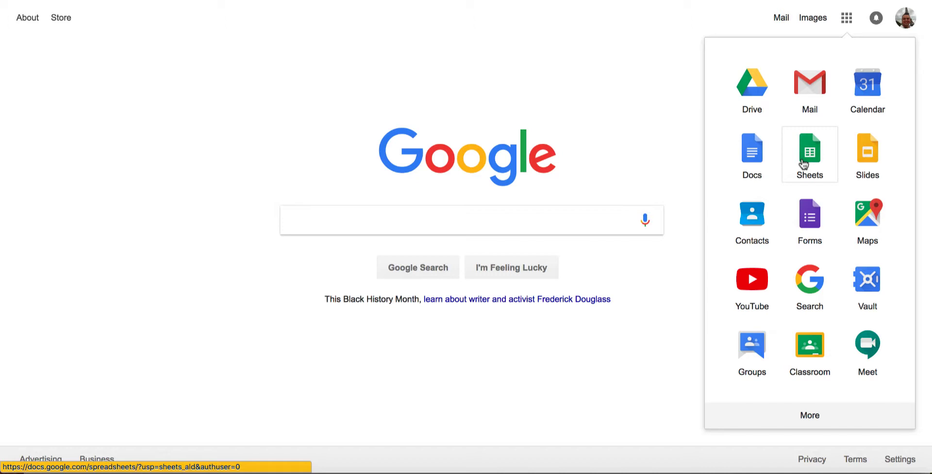
# - Move the Sheets shortcut, followed by the Mail shortcut, to the first place in the Google apps launcher
pyautogui.moveTo(803, 164); pyautogui.dragTo(750, 107)
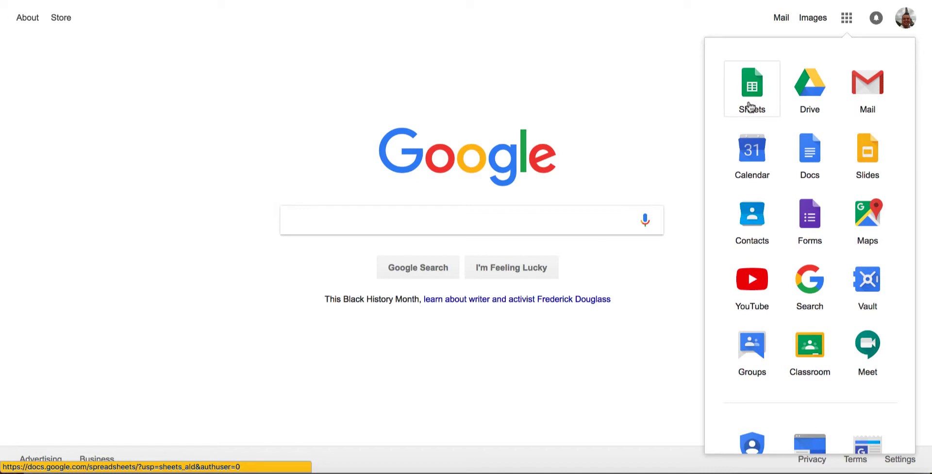
pyautogui.moveTo(867, 93); pyautogui.dragTo(741, 106)
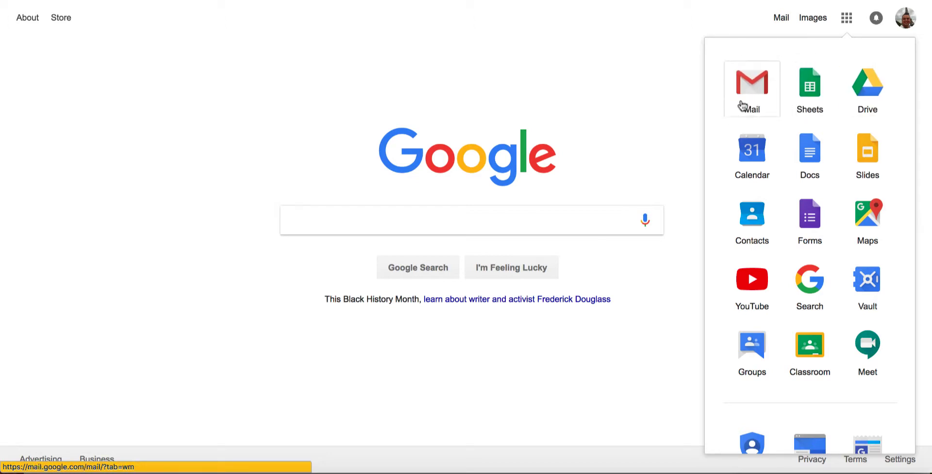
pyautogui.scroll(-5, 783, 254)
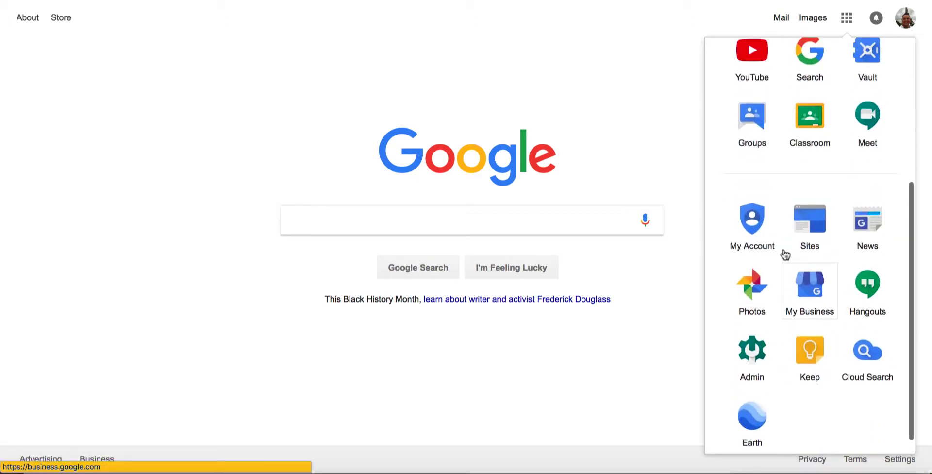
pyautogui.scroll(5, 785, 254)
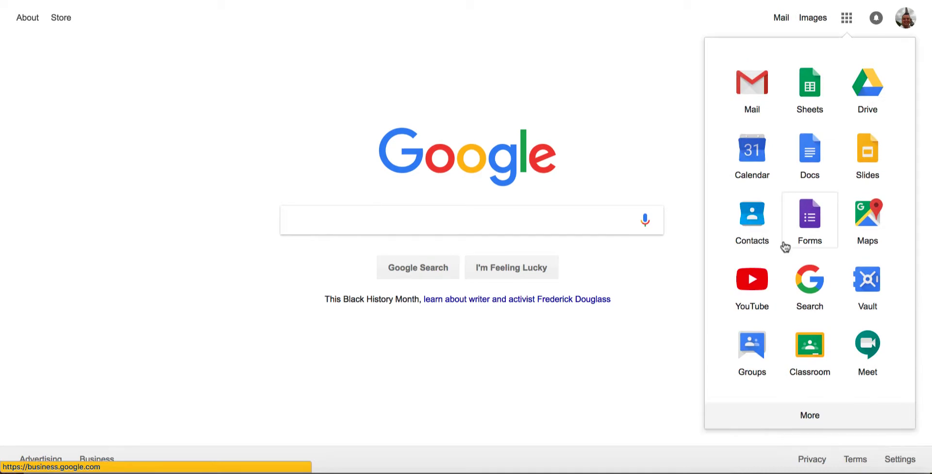
# - Create a blank spreadsheet in Google Sheets and name it Weather
pyautogui.click(811, 87)
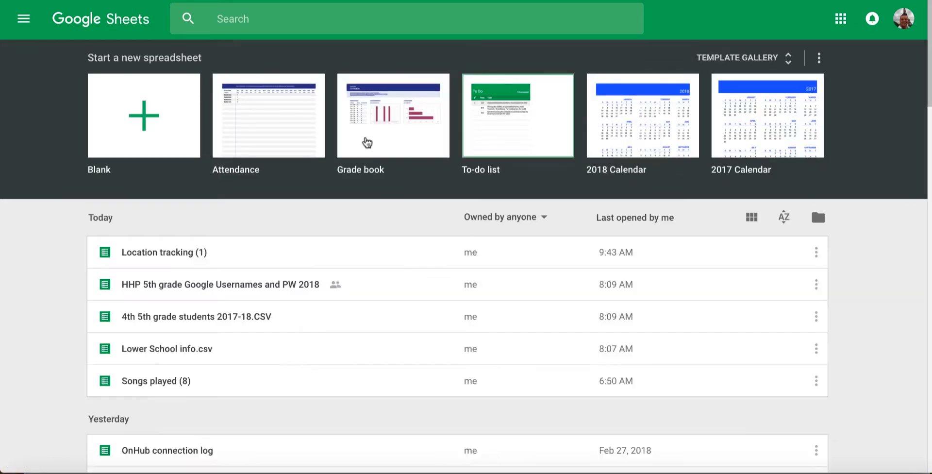
pyautogui.click(161, 135)
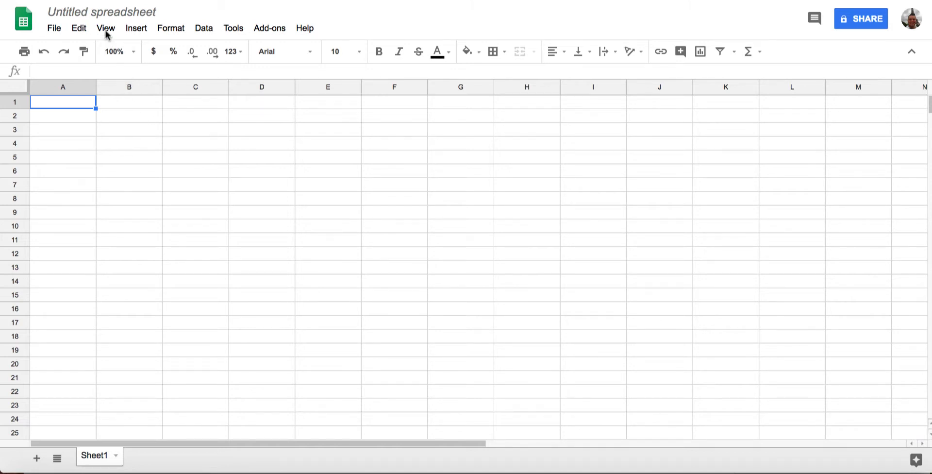
pyautogui.click(99, 13)
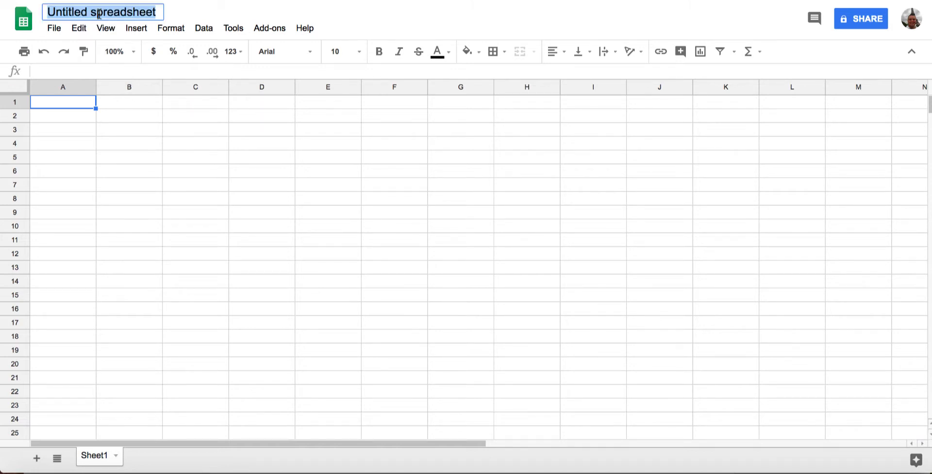
pyautogui.write('Weather')
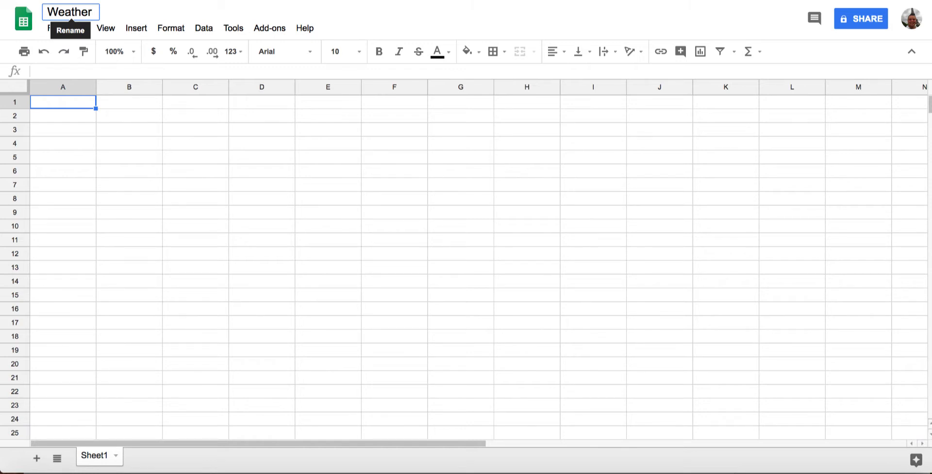
pyautogui.click(114, 111)
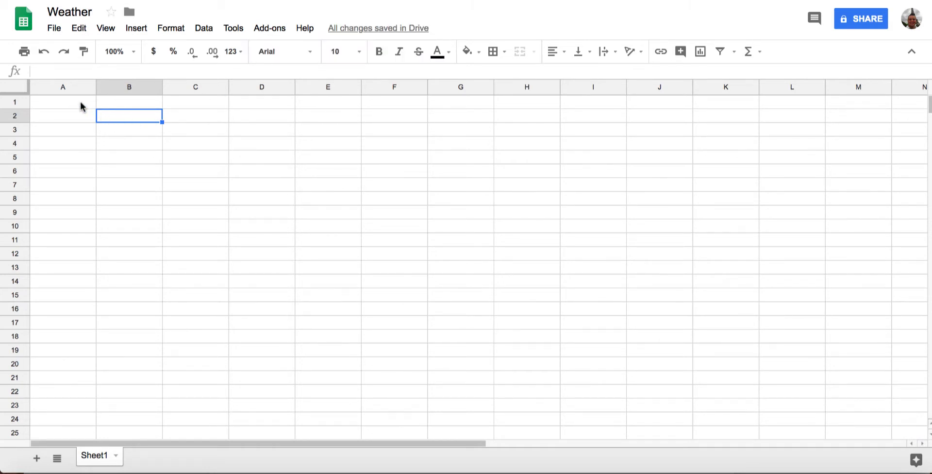
# - Set the font of the whole column B to Roboto
pyautogui.click(117, 87)
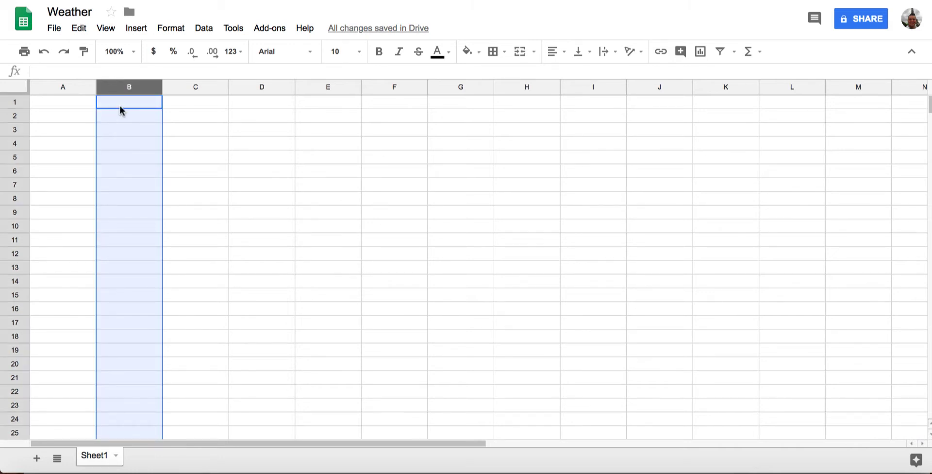
pyautogui.click(312, 52)
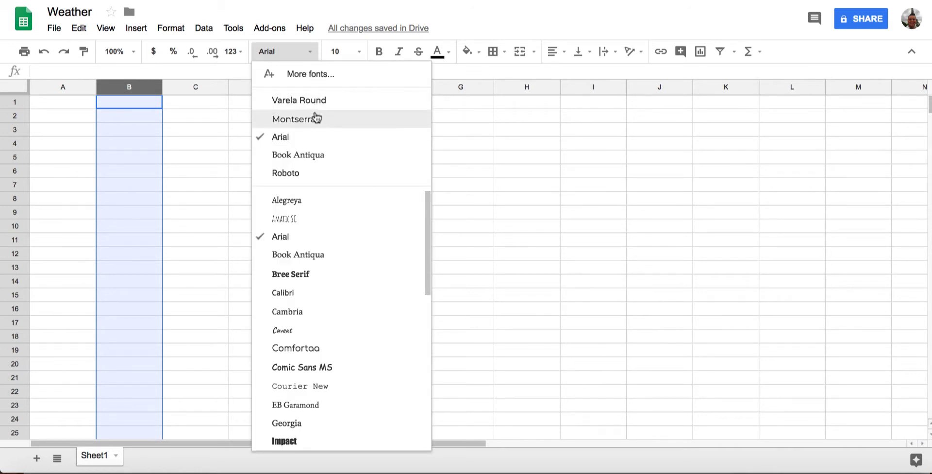
pyautogui.click(310, 174)
# - Enter the heading Temperature in cell B1
pyautogui.doubleClick(152, 103)
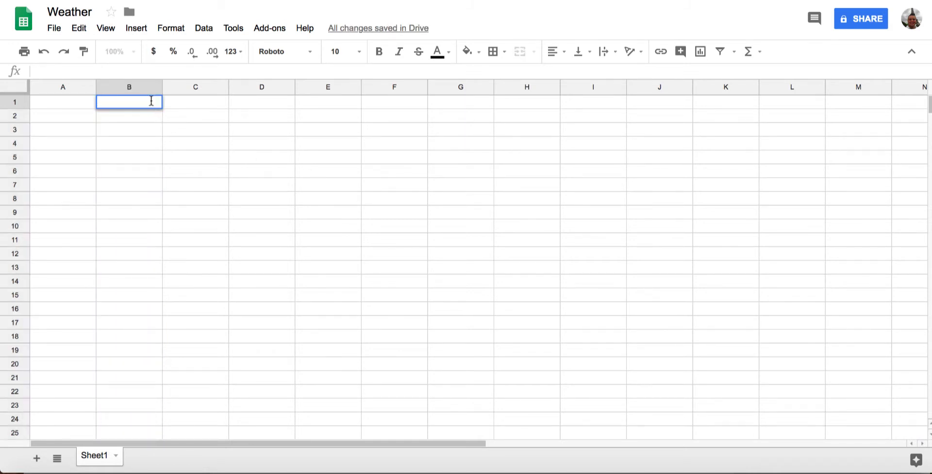
pyautogui.click(174, 105)
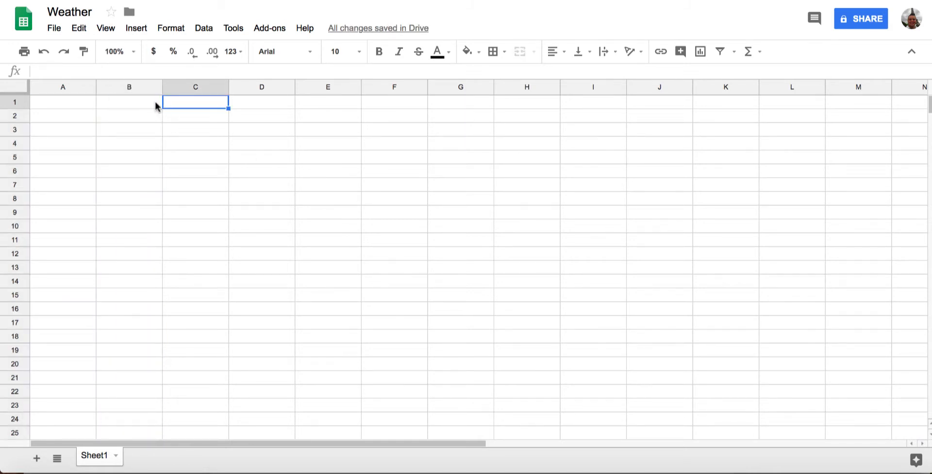
pyautogui.click(126, 97)
pyautogui.write('Weath')
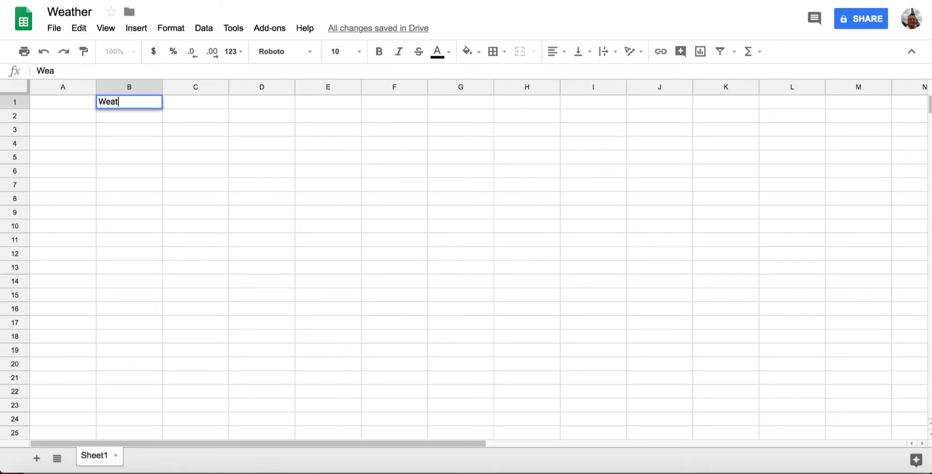
pyautogui.press('BackSpace')
pyautogui.press('BackSpace')
pyautogui.press('BackSpace')
pyautogui.press('BackSpace')
pyautogui.press('BackSpace')
pyautogui.write('Temperature')
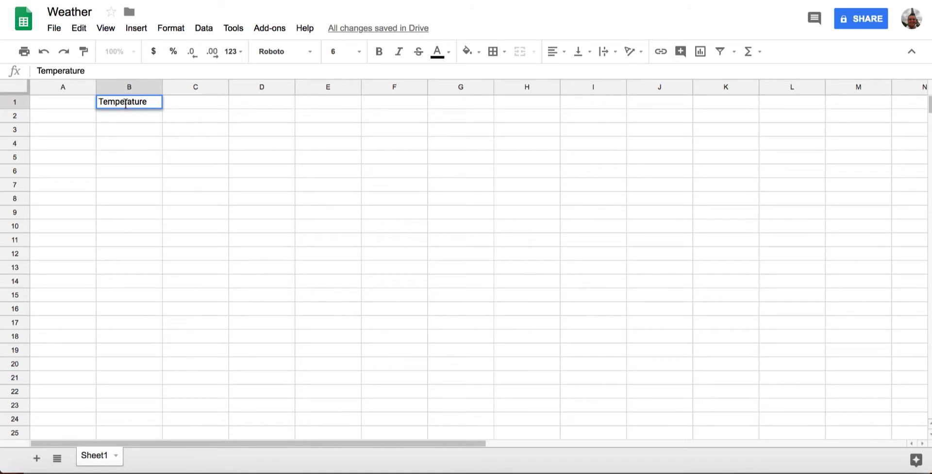
pyautogui.press('Return')
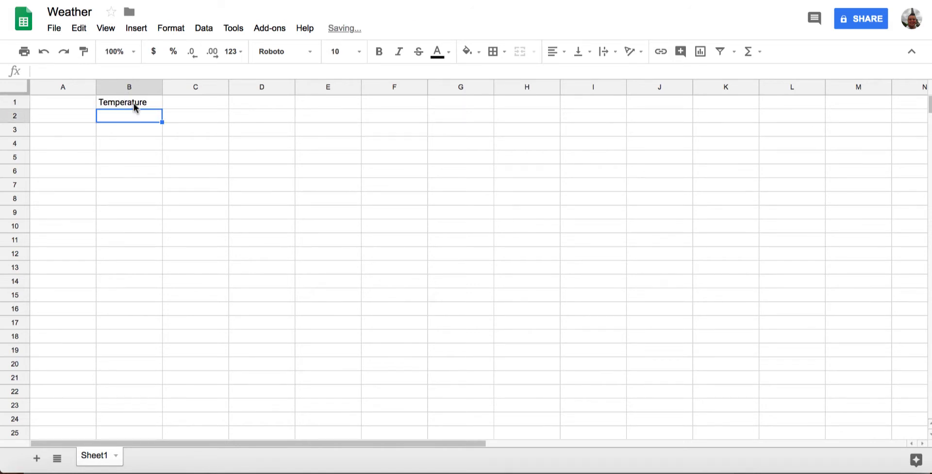
# - Set the Temperature heading text in B1 to font size 12 and widen column B to fit the heading
pyautogui.click(133, 103)
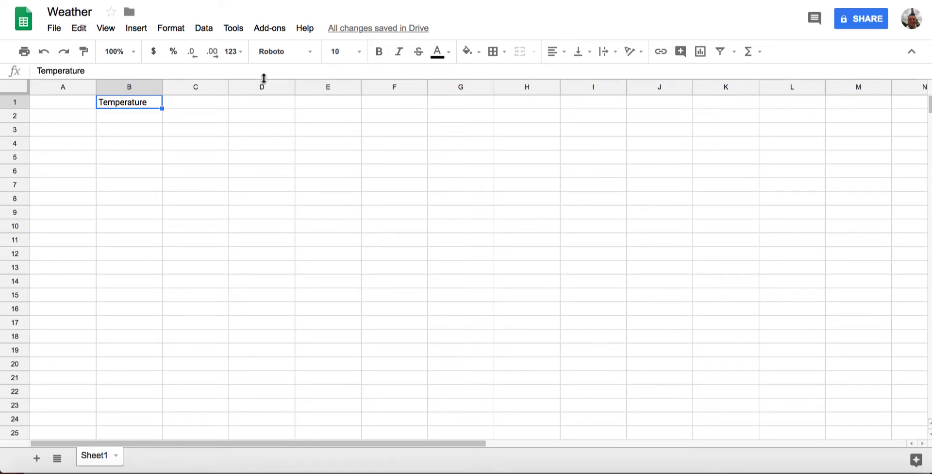
pyautogui.doubleClick(149, 101)
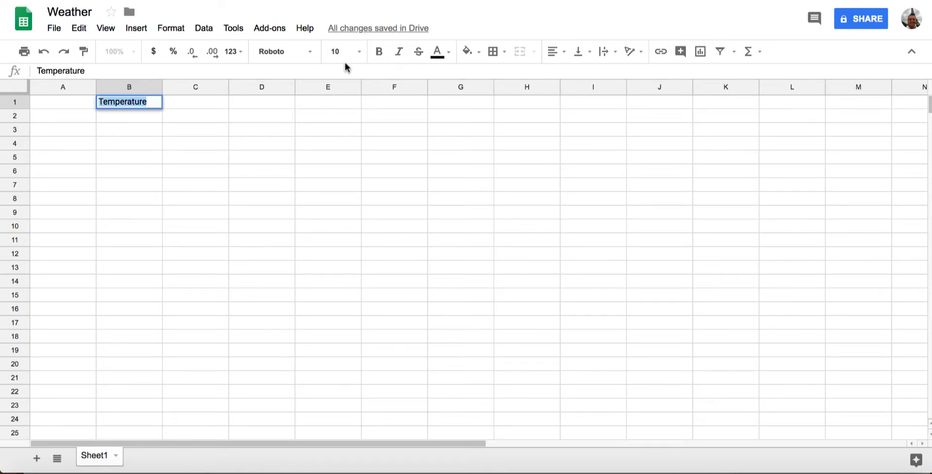
pyautogui.click(362, 53)
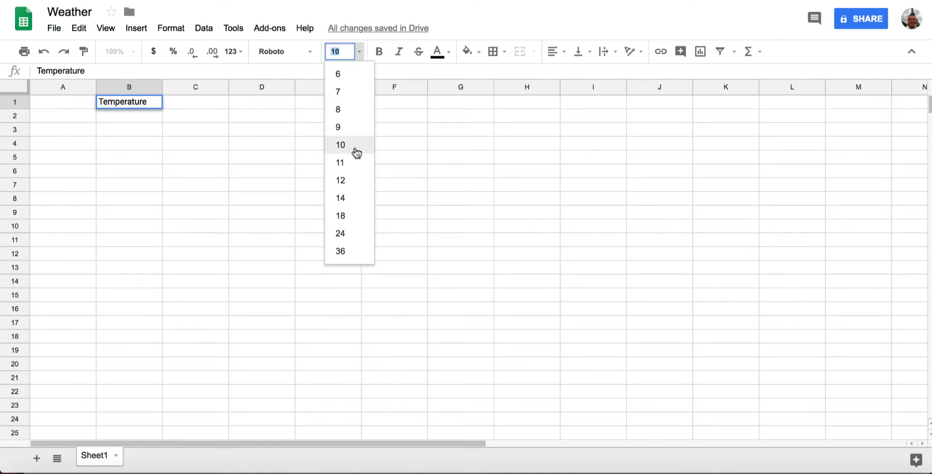
pyautogui.click(348, 180)
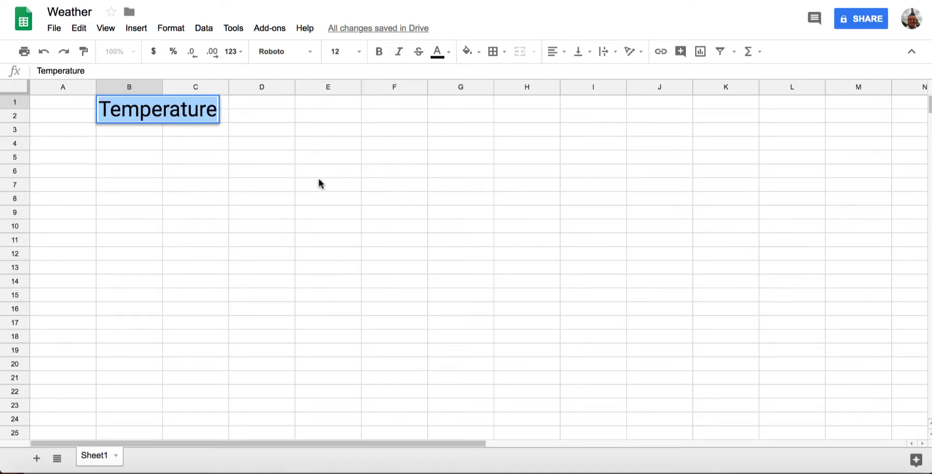
pyautogui.press('Return')
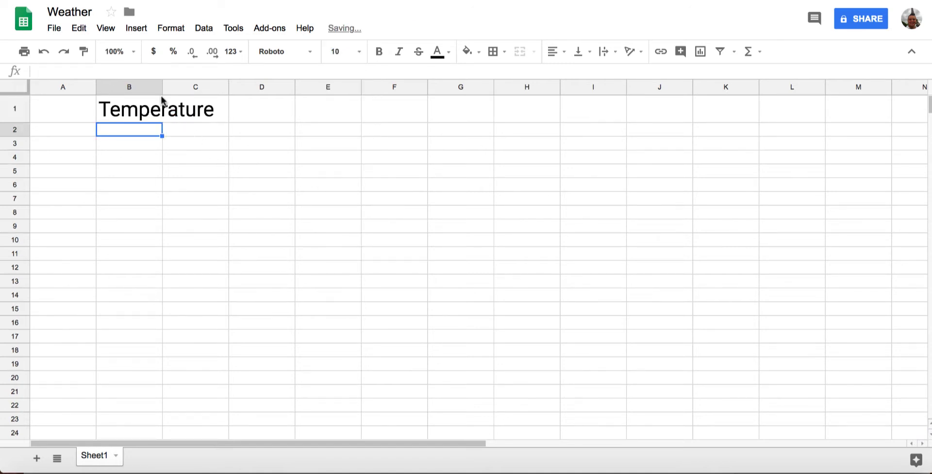
pyautogui.moveTo(162, 88); pyautogui.dragTo(218, 87)
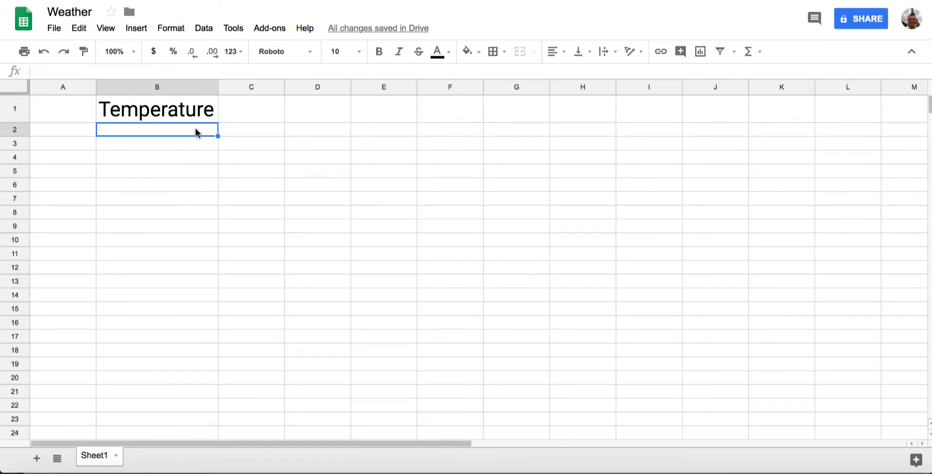
# - Enter the temperatures 76, 78, 70, 68 and 70 in cells B2 to B6
pyautogui.write('76')
pyautogui.press('Return')
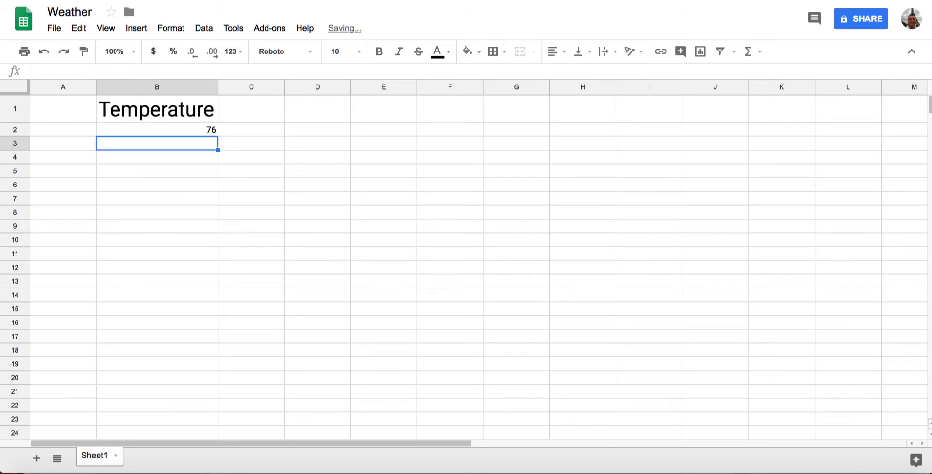
pyautogui.write('78')
pyautogui.press('Return')
pyautogui.write('7')
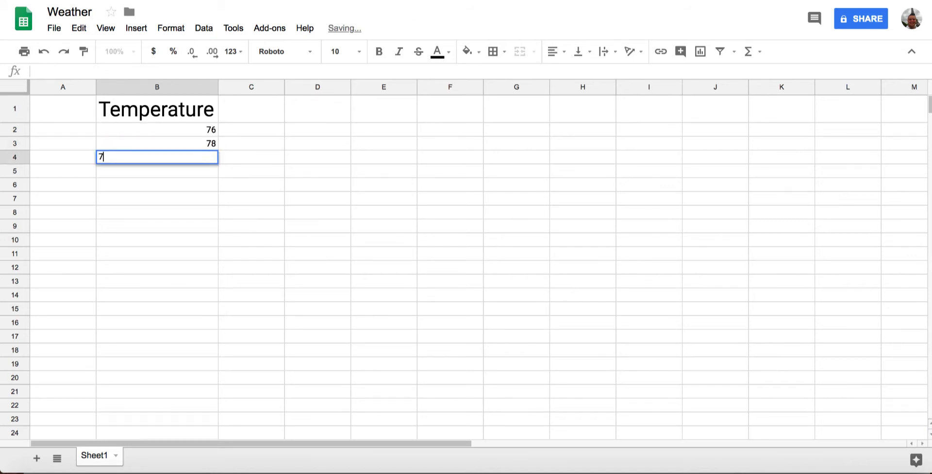
pyautogui.write('0')
pyautogui.press('Return')
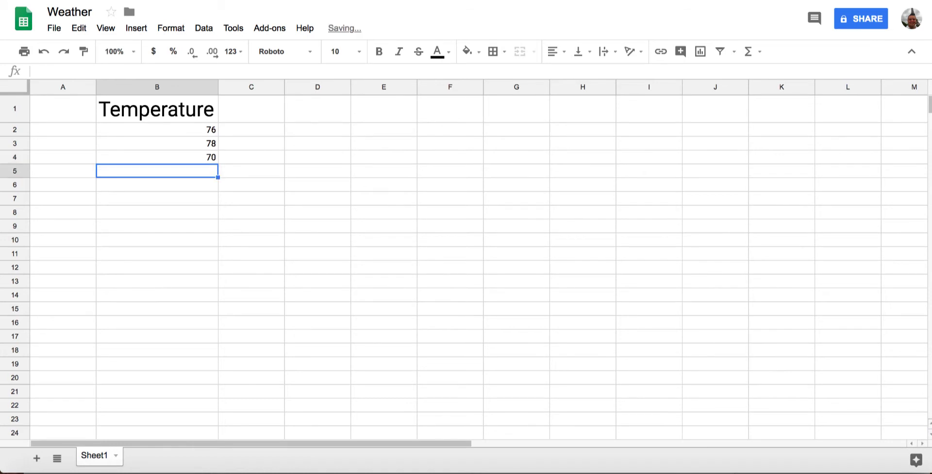
pyautogui.write('68')
pyautogui.press('Return')
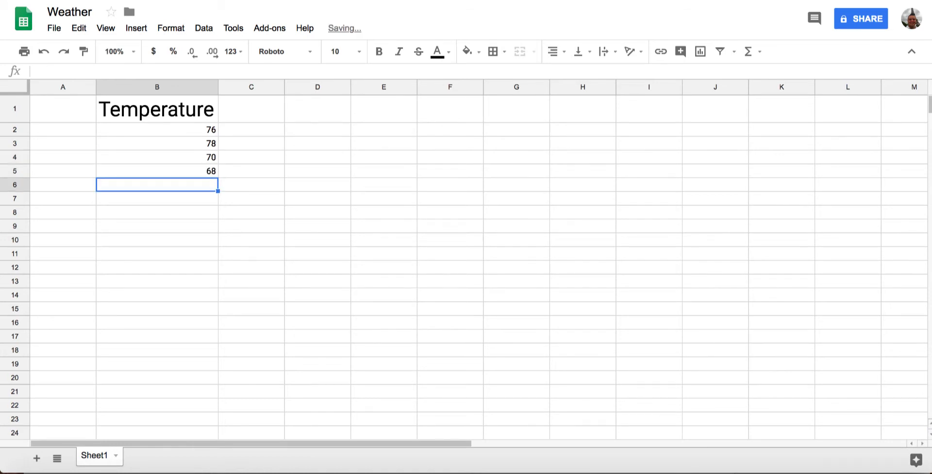
pyautogui.write('70')
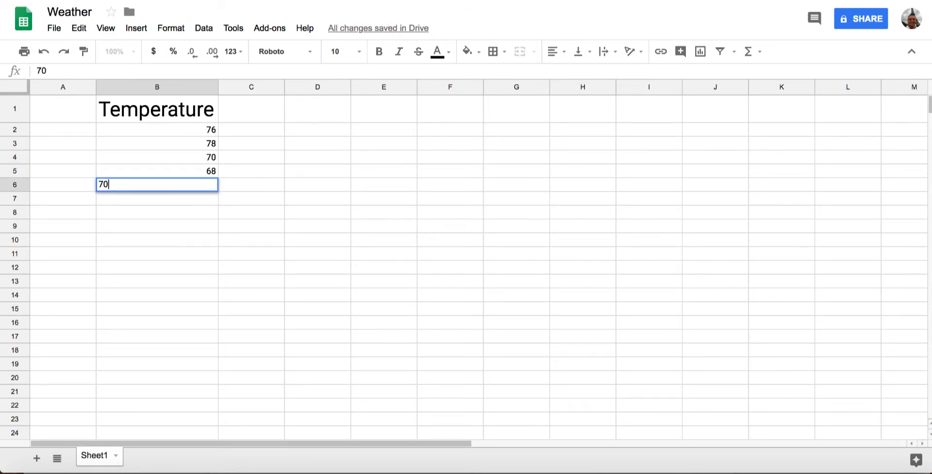
pyautogui.click(180, 203)
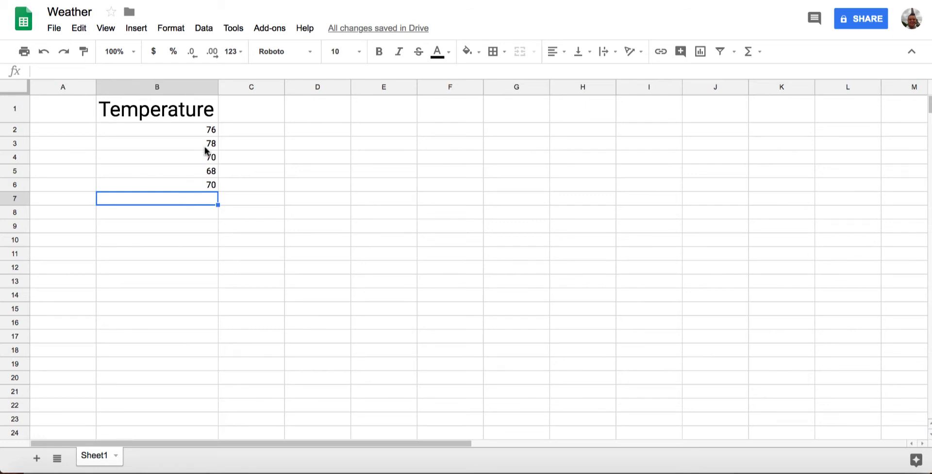
# - Calculate the average of the temperatures in B2:B6 in cell B7 with the AVERAGE function
pyautogui.click(193, 130)
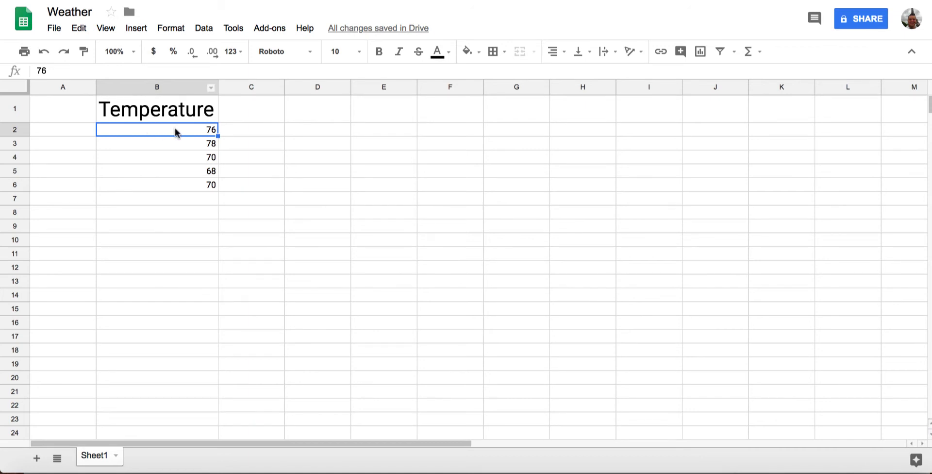
pyautogui.moveTo(174, 131); pyautogui.dragTo(177, 185)
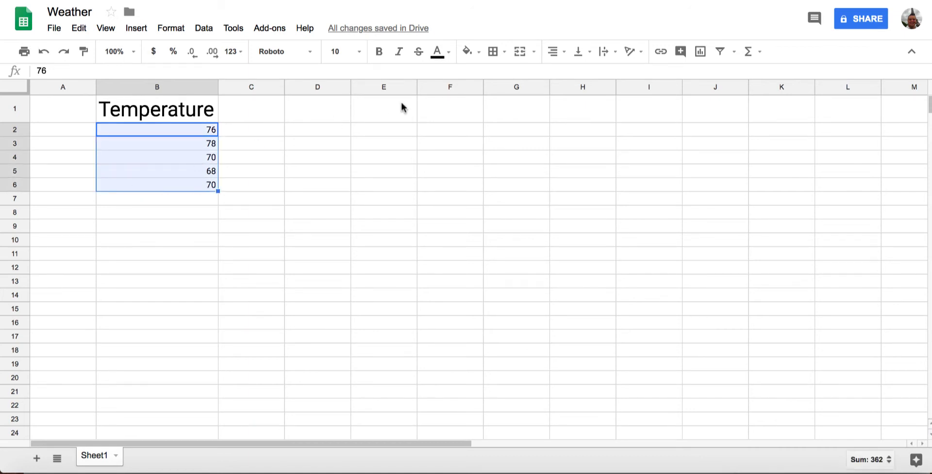
pyautogui.click(757, 52)
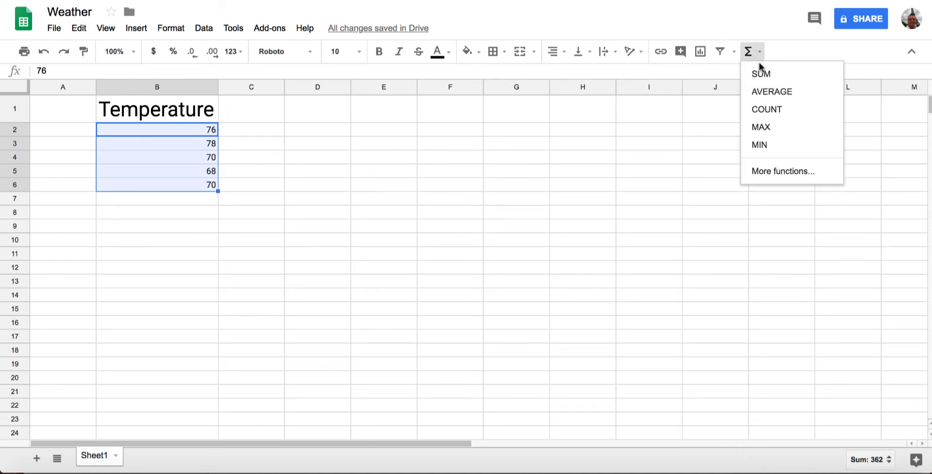
pyautogui.click(761, 92)
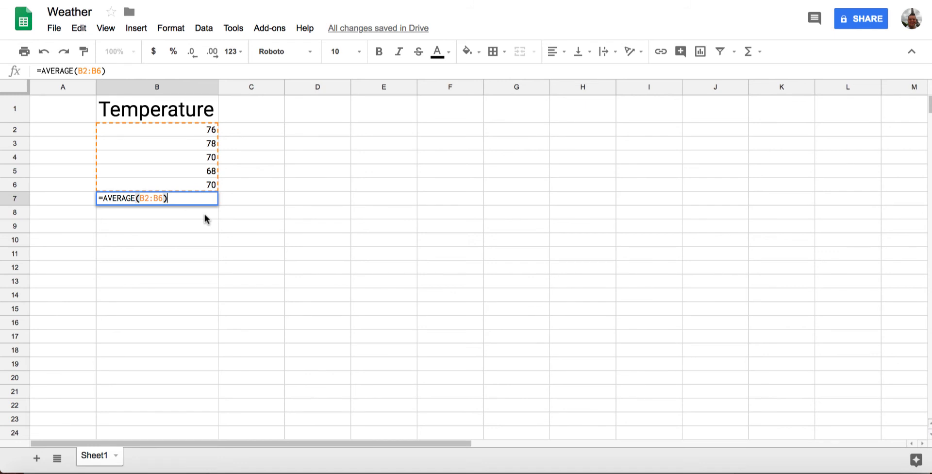
pyautogui.press('Return')
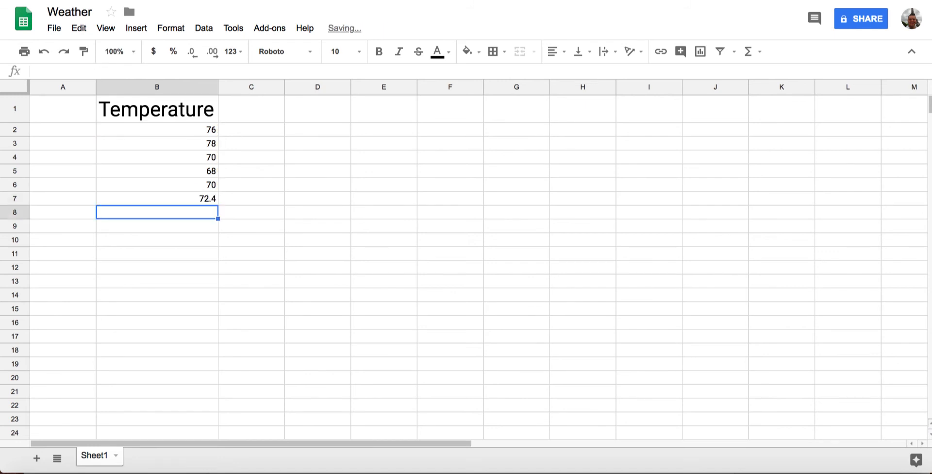
# - Set the calculated average in cell B7 to font size 12
pyautogui.click(194, 200)
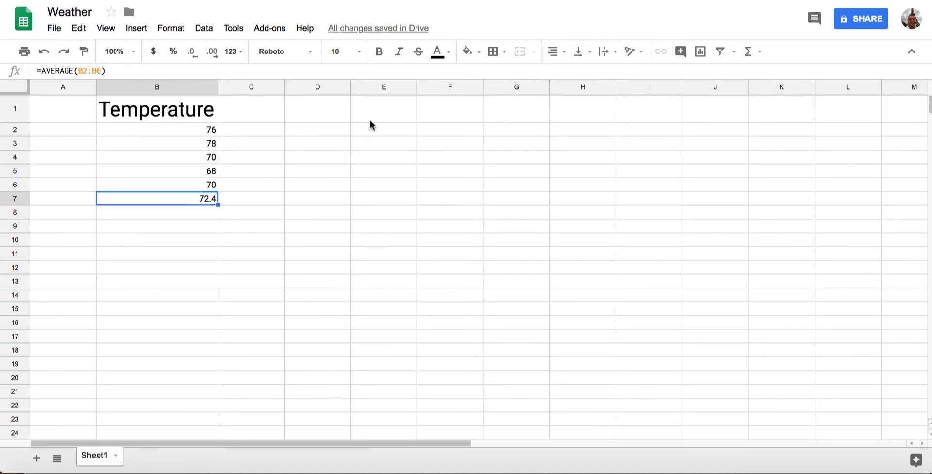
pyautogui.click(359, 52)
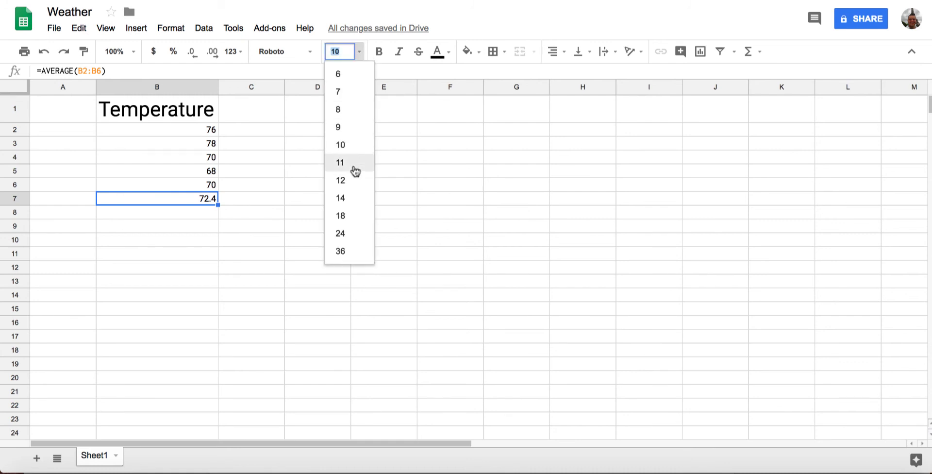
pyautogui.click(352, 181)
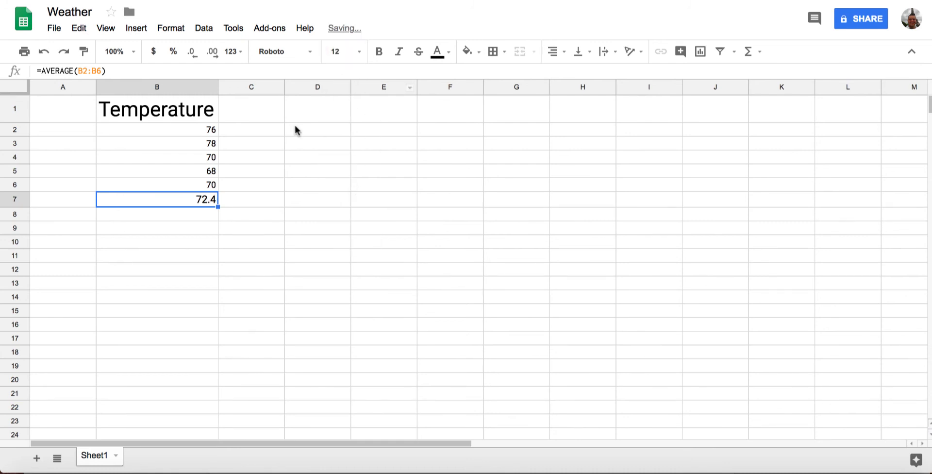
# - Try to make the AVERAGE formula text inside cell B7 bold at font size 14
pyautogui.doubleClick(202, 199)
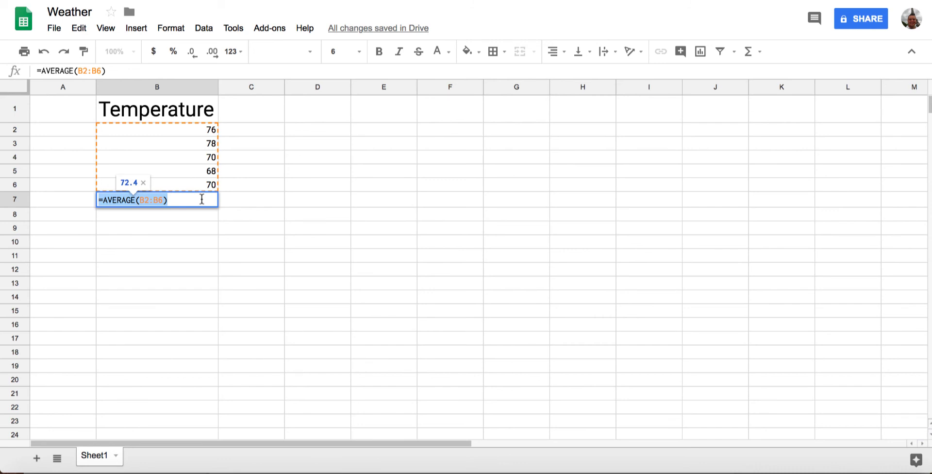
pyautogui.click(360, 53)
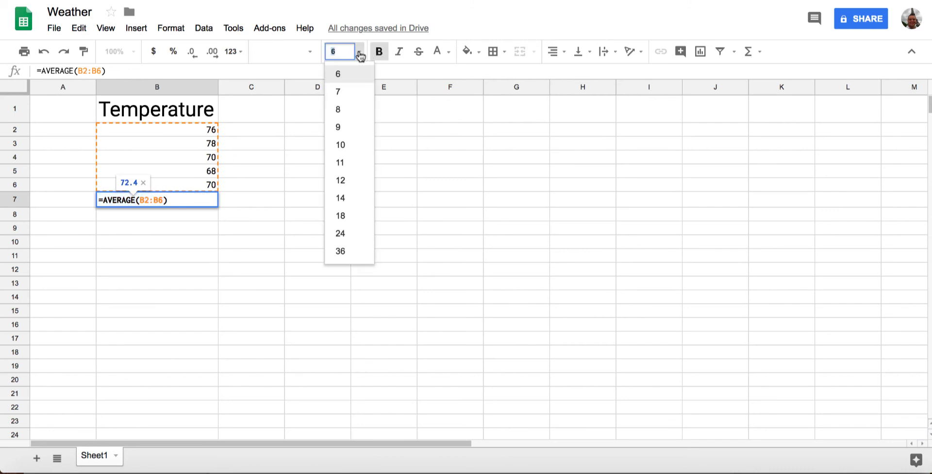
pyautogui.click(348, 198)
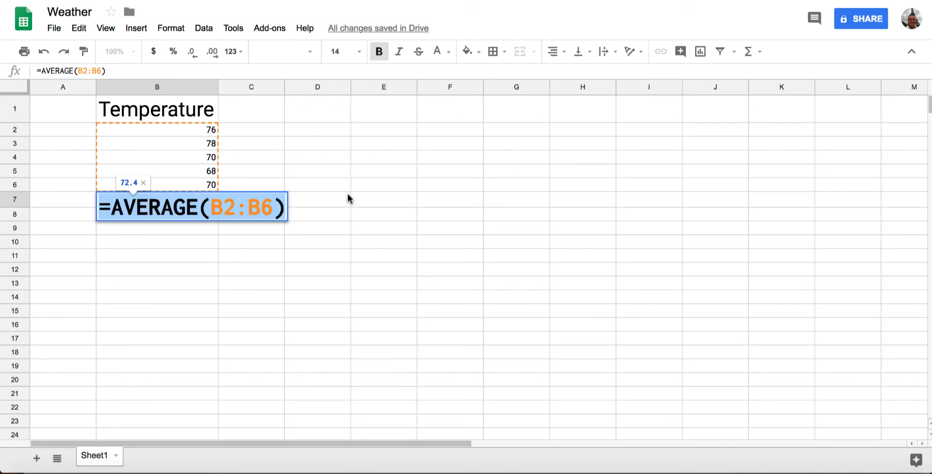
pyautogui.click(296, 269)
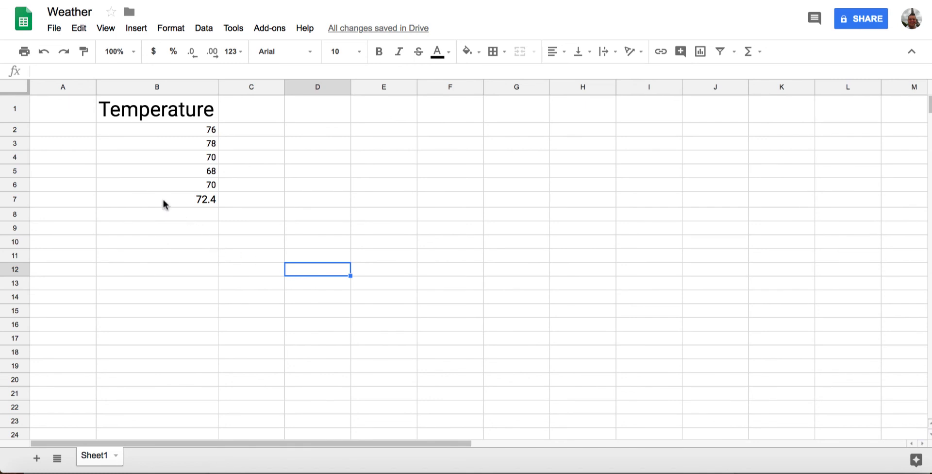
# - Enter the label avg. in cell A7 beside the calculated average
pyautogui.click(65, 200)
pyautogui.write('avg.')
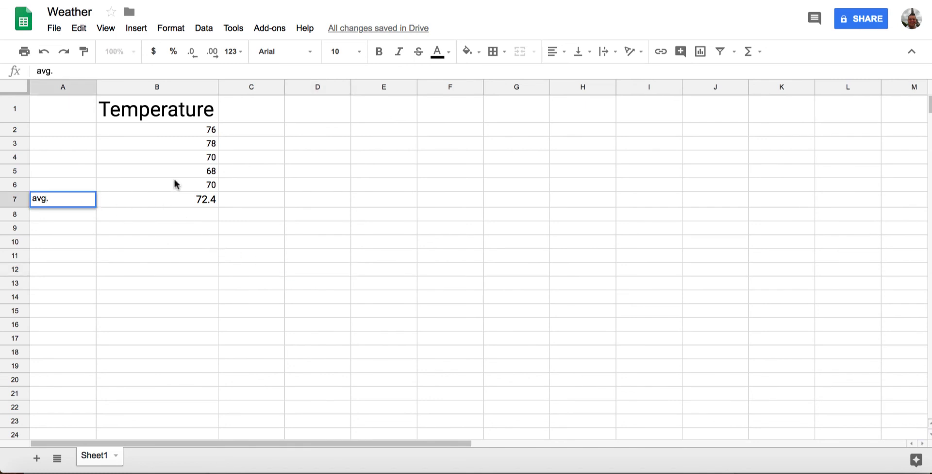
pyautogui.click(262, 219)
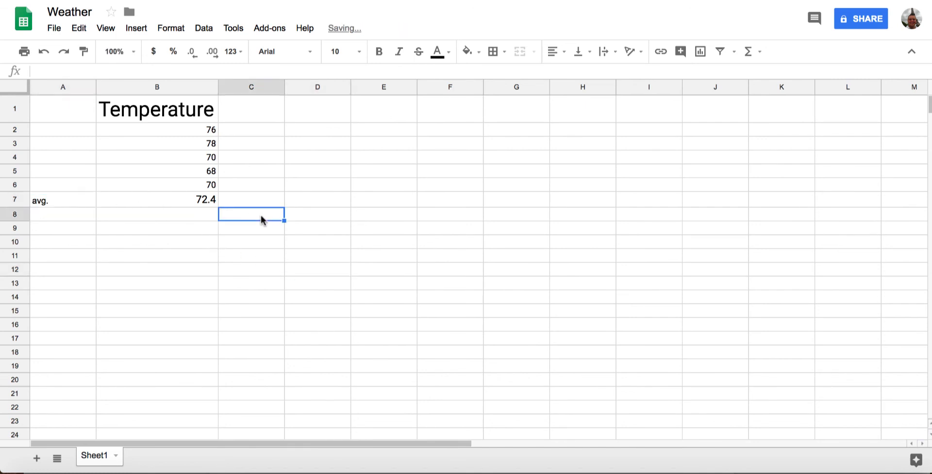